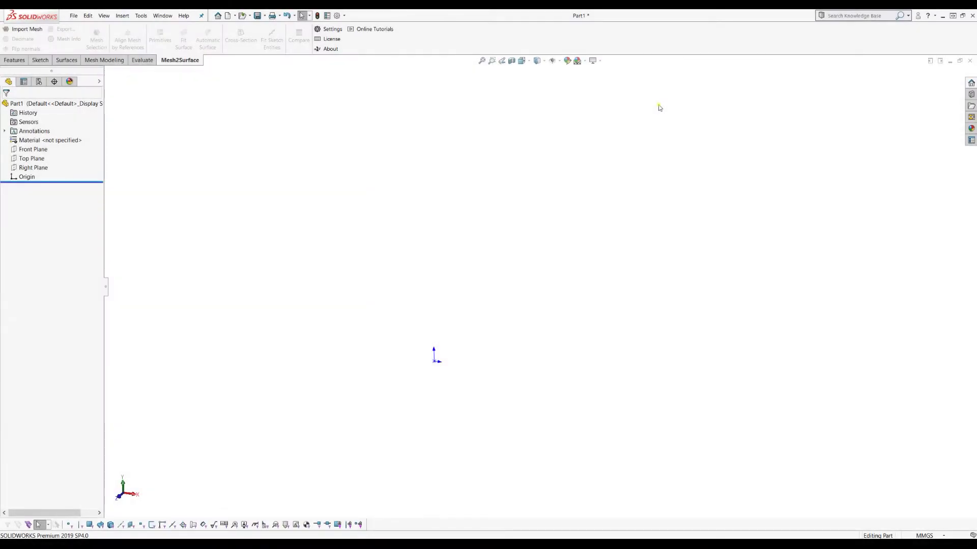
# - Import the mesh file coffee machine cap.stl into the part
pyautogui.click(25, 29)
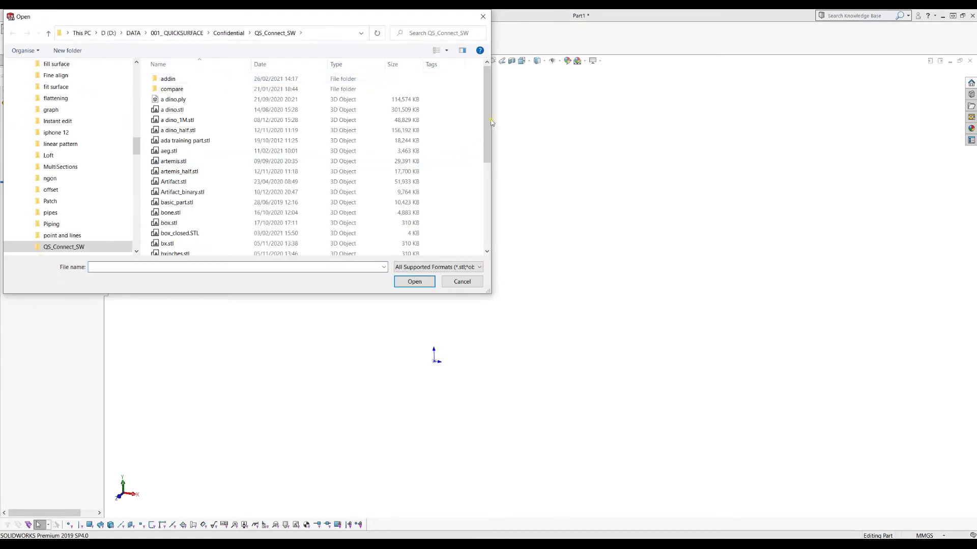
pyautogui.scroll(-2, 486, 122)
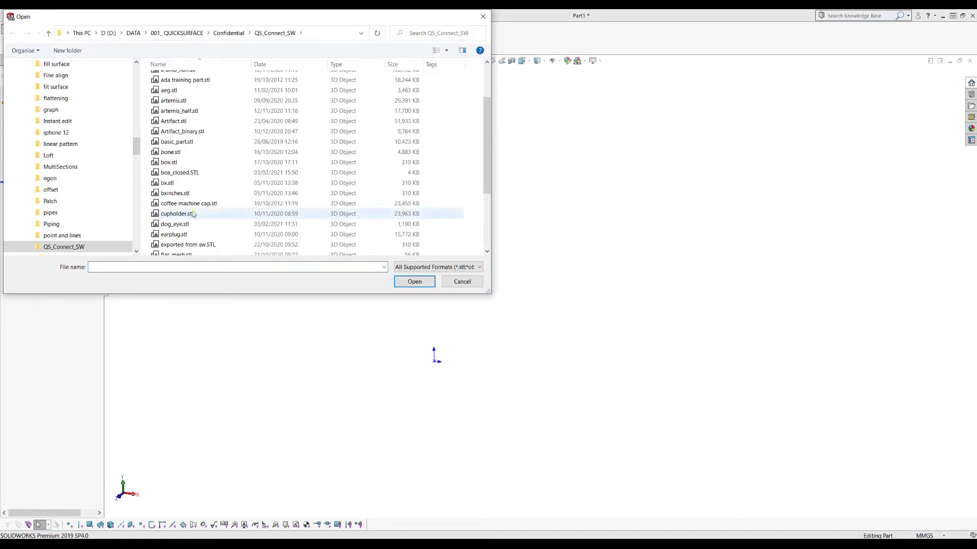
pyautogui.click(205, 203)
pyautogui.click(414, 281)
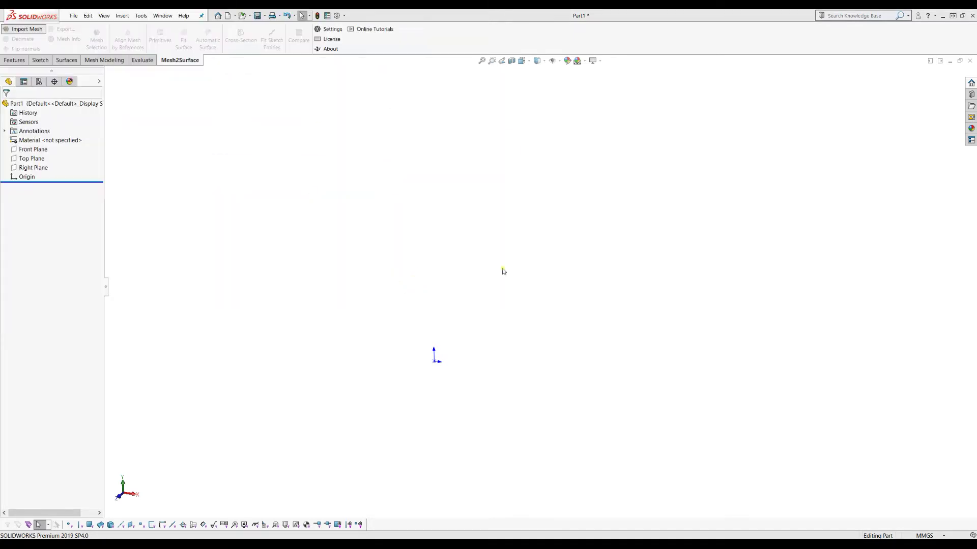
pyautogui.click(470, 302)
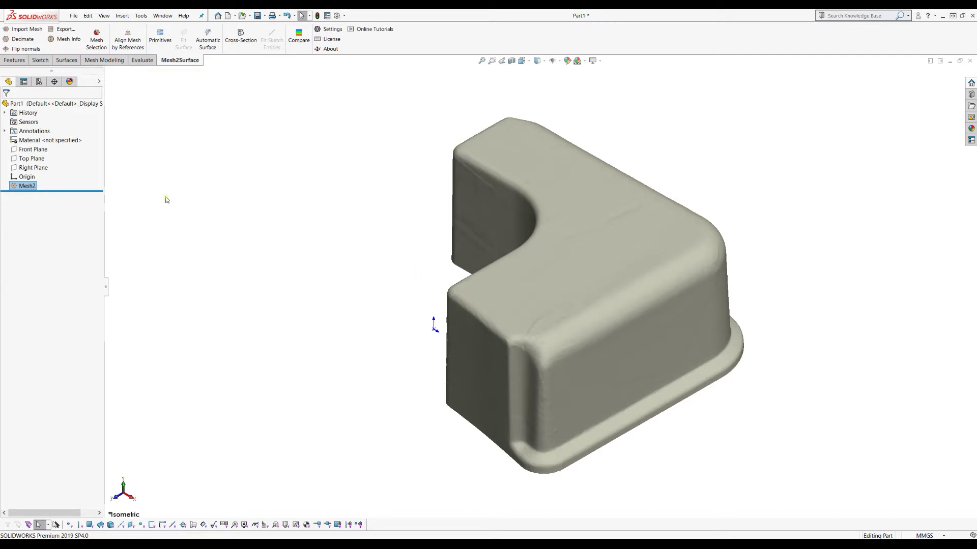
# - Duplicate all visible geometry of the imported mesh as a second mesh
pyautogui.rightClick(30, 188)
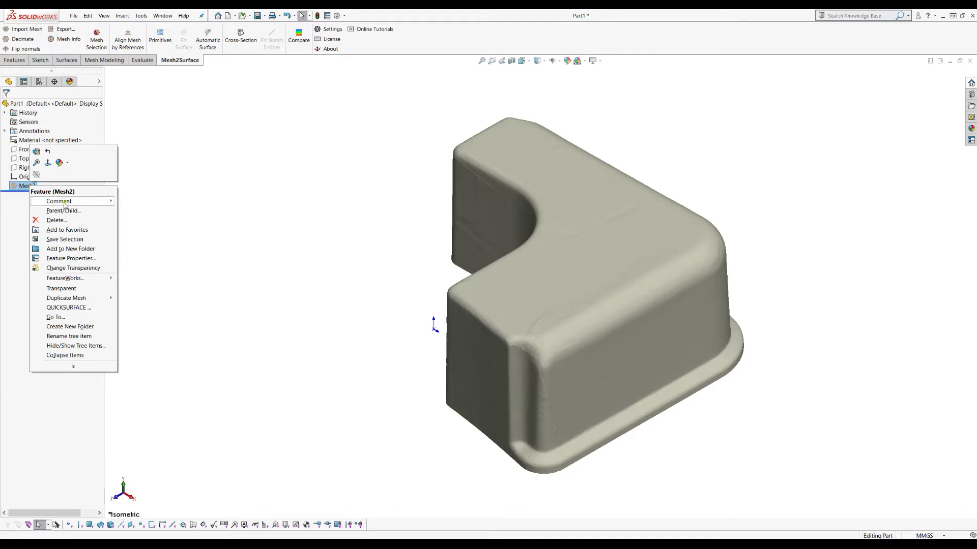
pyautogui.moveTo(51, 302)
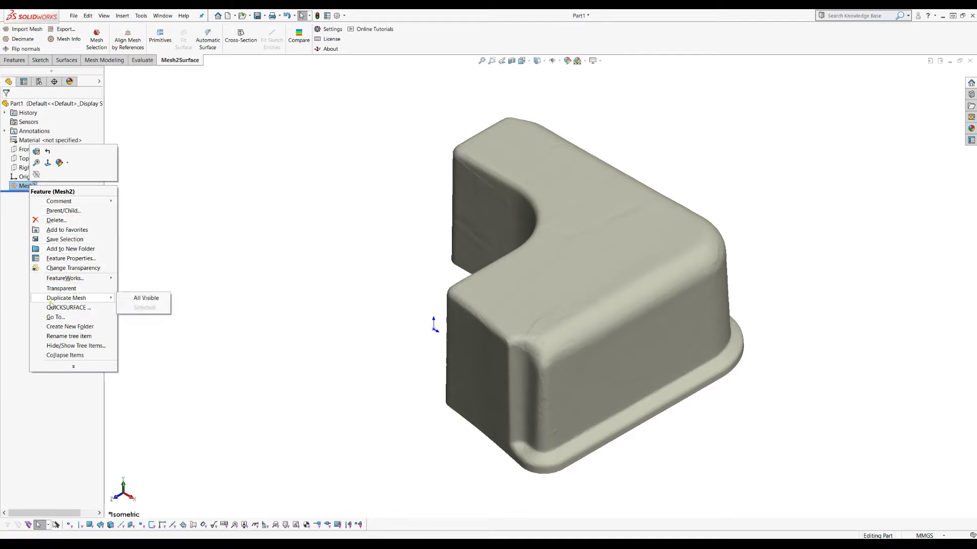
pyautogui.click(147, 300)
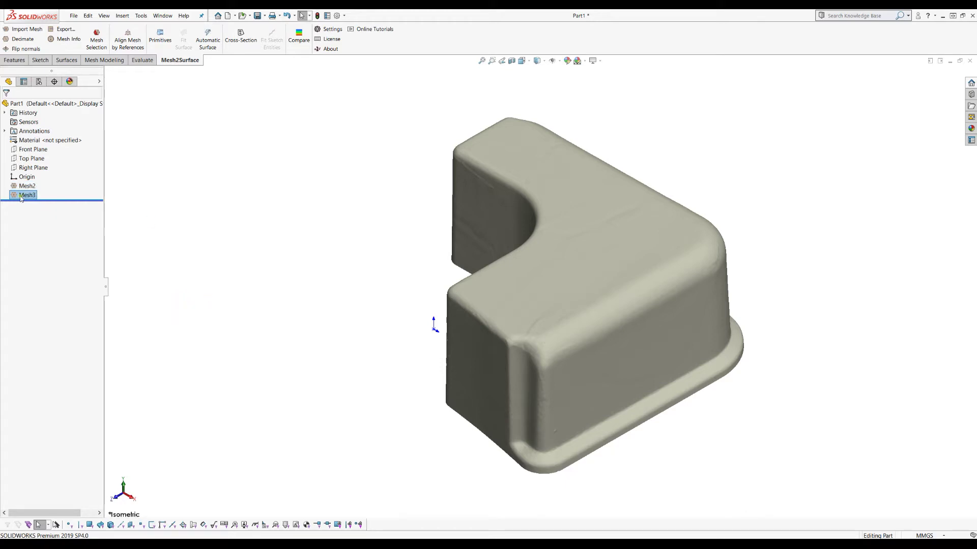
# - Rename the first imported mesh in the feature tree as "original"
pyautogui.moveTo(469, 298)
pyautogui.mouseDown(button='middle')
pyautogui.moveTo(483, 306)
pyautogui.moveTo(477, 298)
pyautogui.mouseUp(button='middle')
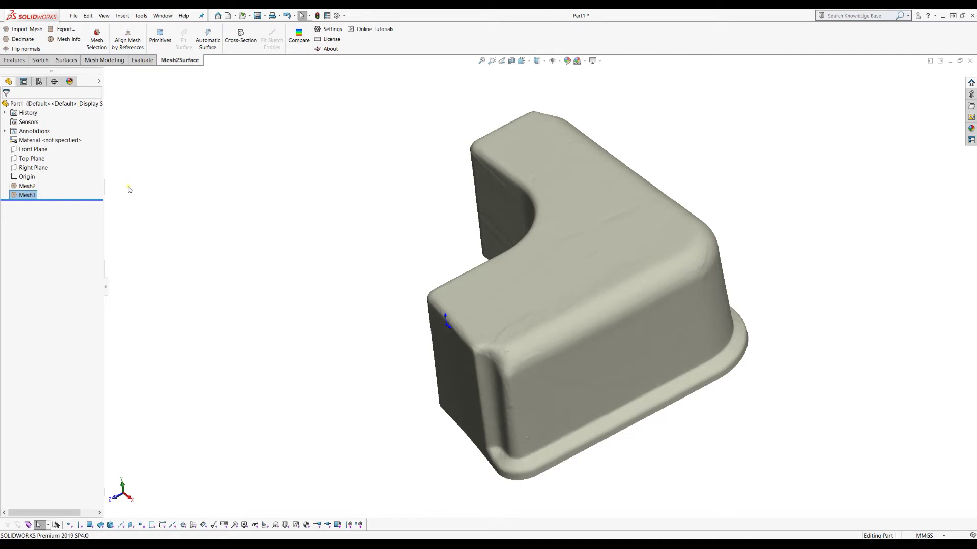
pyautogui.click(27, 186)
pyautogui.press('F2')
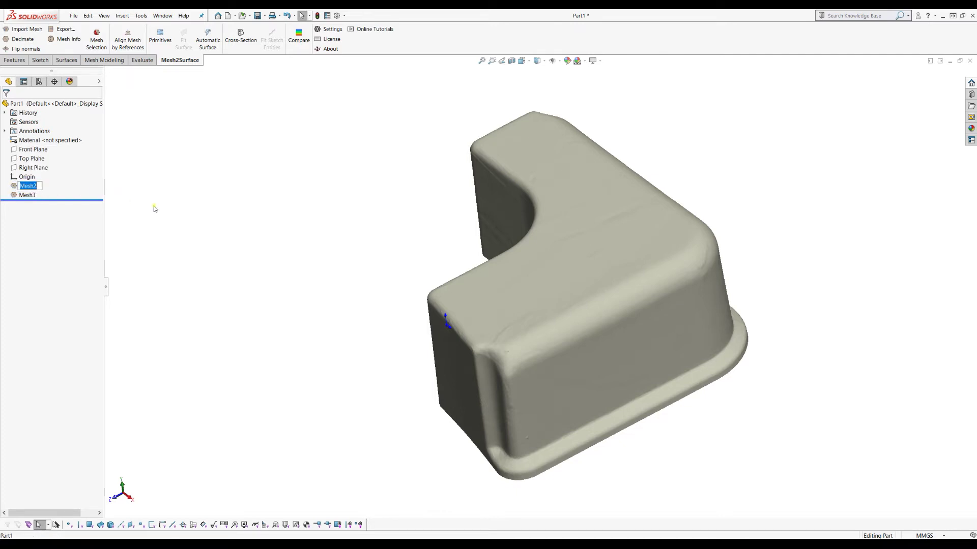
pyautogui.write('original')
pyautogui.press('Return')
# - Decimate the duplicated mesh to 30% of all triangles, previewing the reduction and accepting replacement of the mesh
pyautogui.click(22, 197)
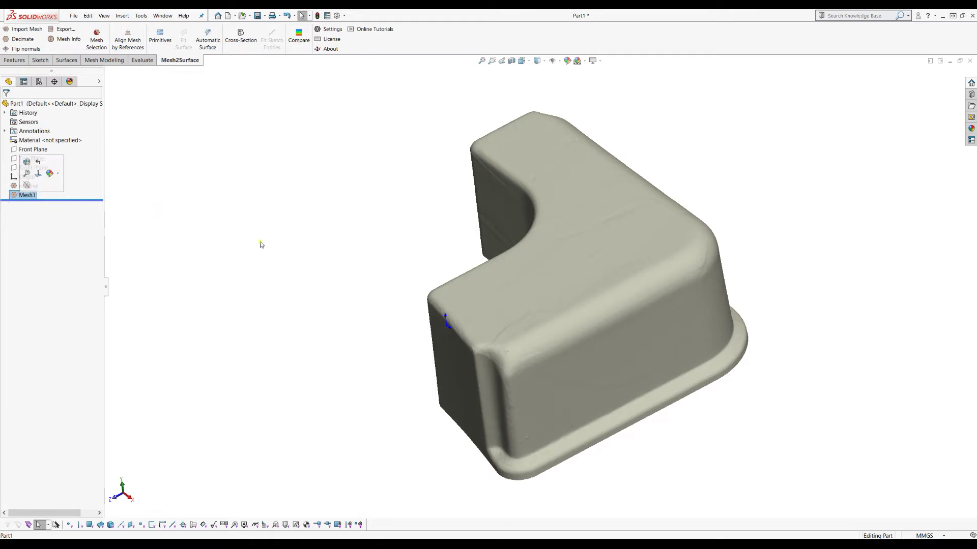
pyautogui.click(23, 39)
pyautogui.doubleClick(46, 200)
pyautogui.write('30')
pyautogui.click(71, 216)
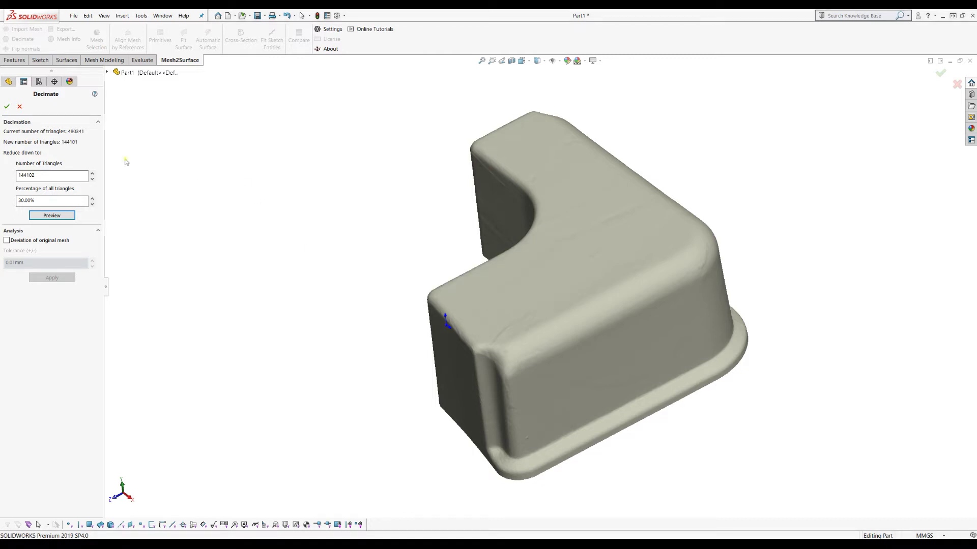
pyautogui.click(6, 107)
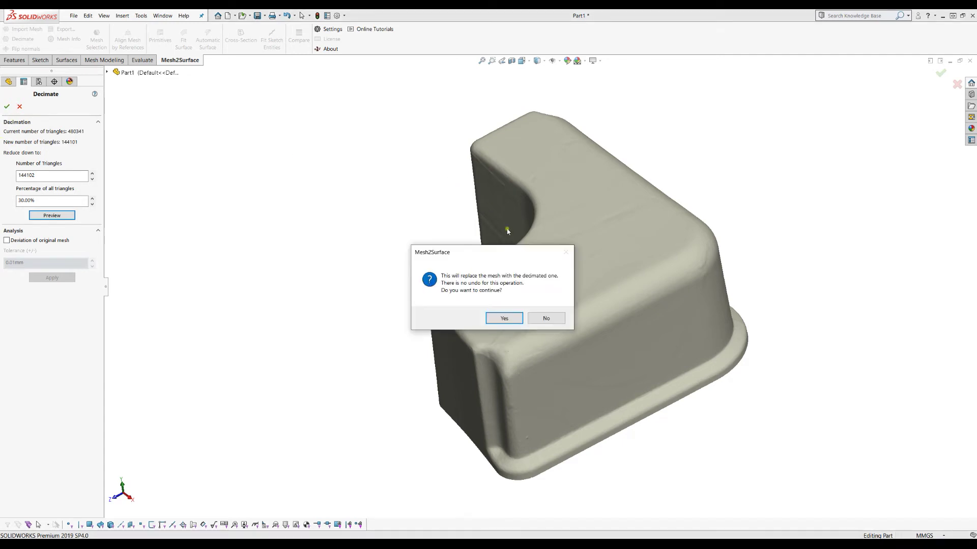
pyautogui.click(504, 318)
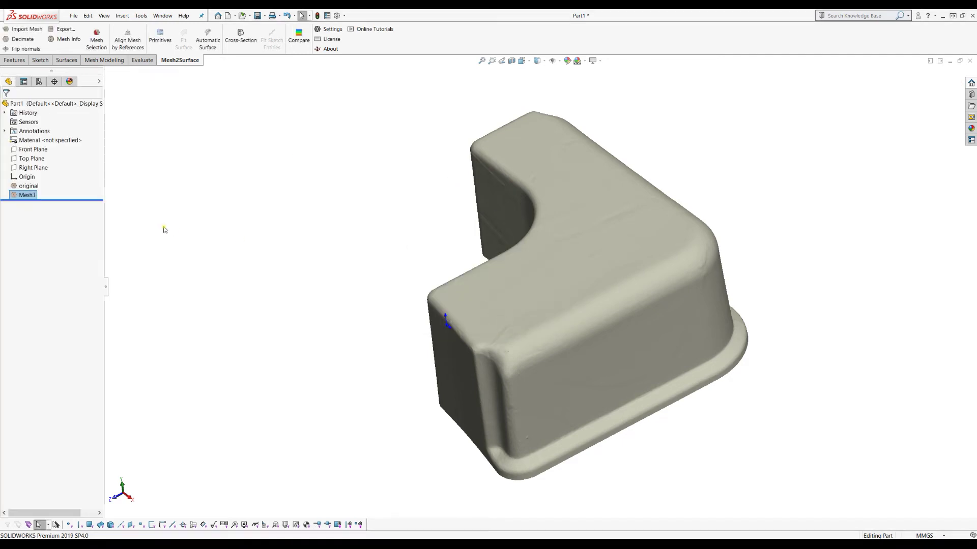
# - Inspect the reduced mesh and rename it in the feature tree as "decimated"
pyautogui.moveTo(433, 229); pyautogui.dragTo(456, 209, button='middle')
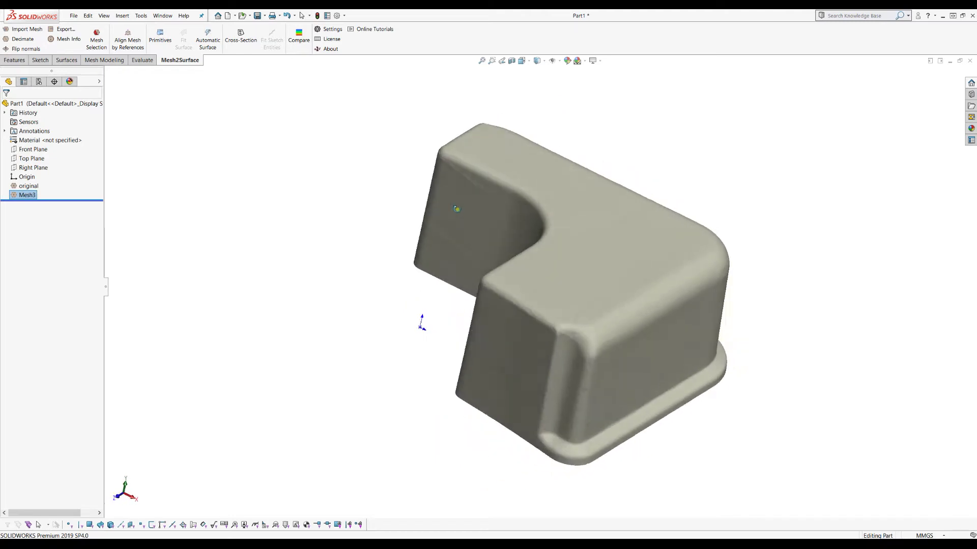
pyautogui.scroll(-3, 382, 265)
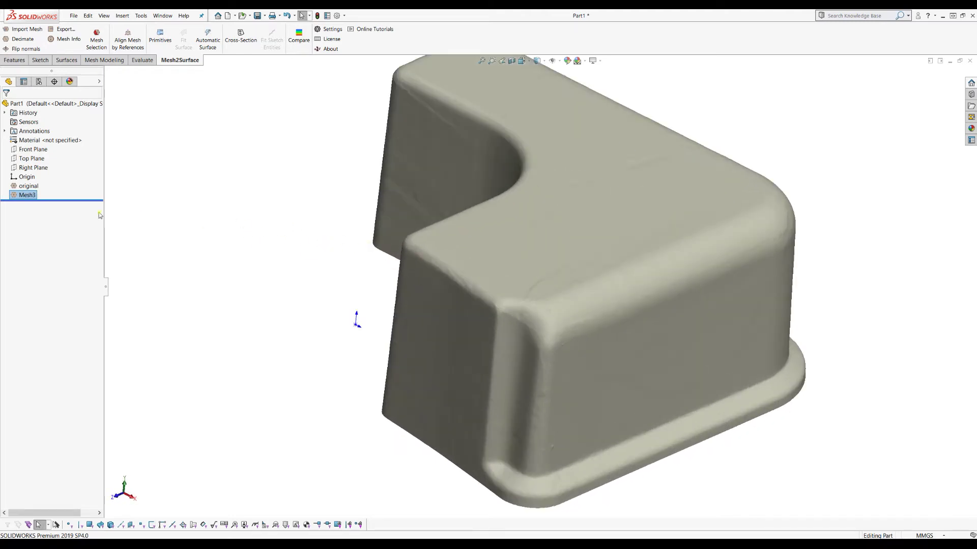
pyautogui.scroll(2, 291, 221)
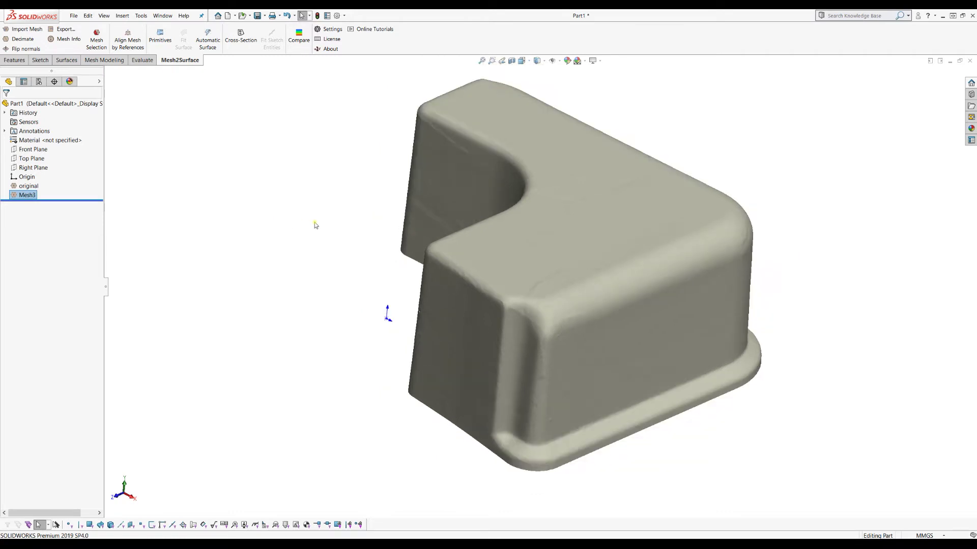
pyautogui.rightClick(28, 196)
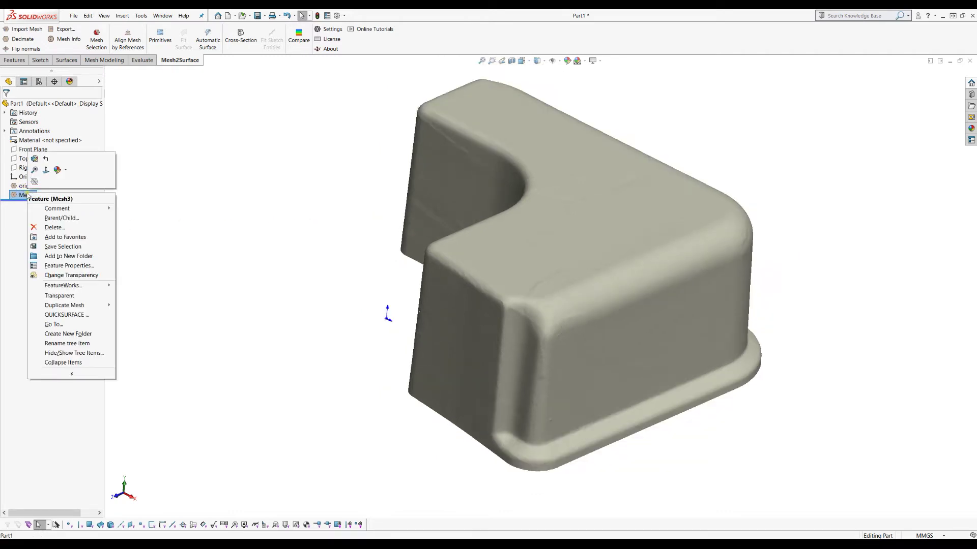
pyautogui.click(18, 199)
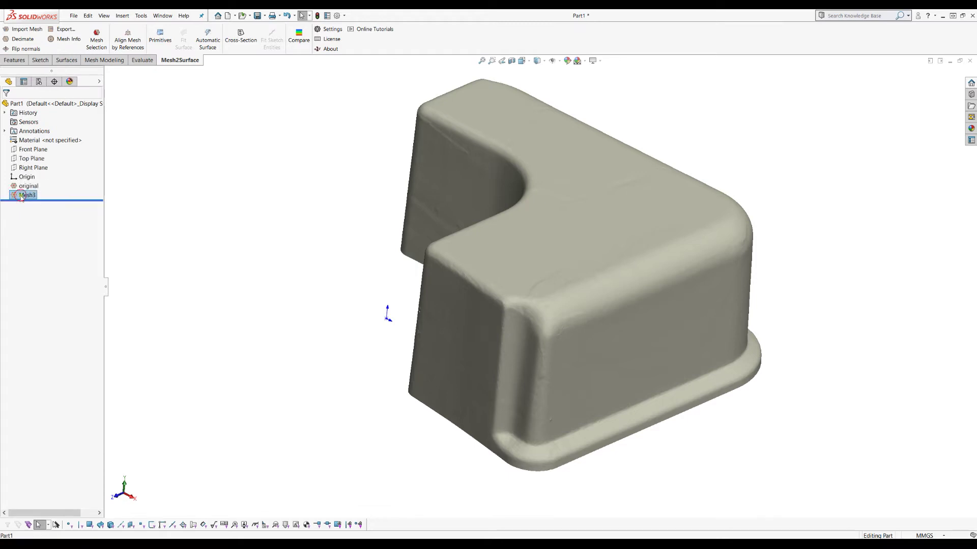
pyautogui.click(18, 197)
pyautogui.write('decimated')
pyautogui.press('Return')
# - Hide the whole decimated mesh, leaving the original mesh on display
pyautogui.rightClick(23, 194)
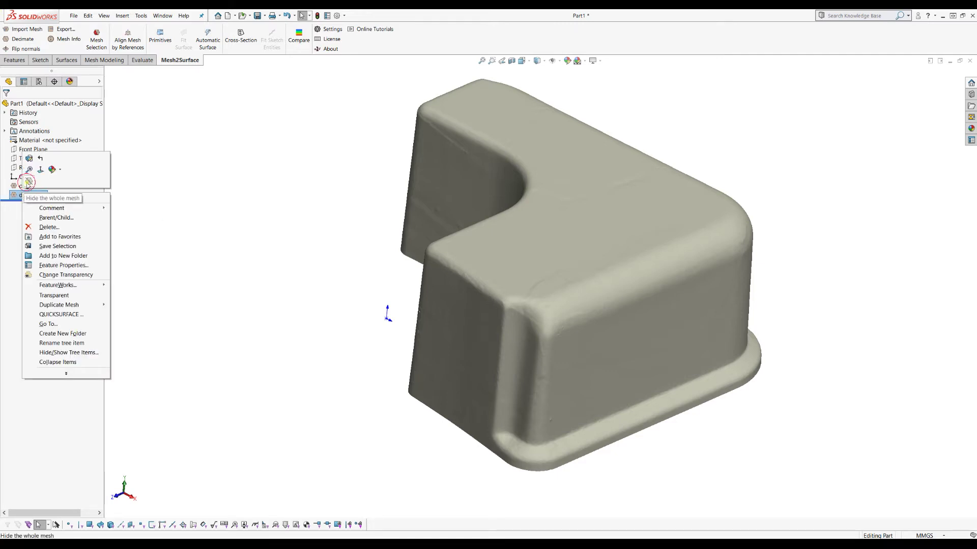
pyautogui.click(28, 182)
pyautogui.rightClick(26, 187)
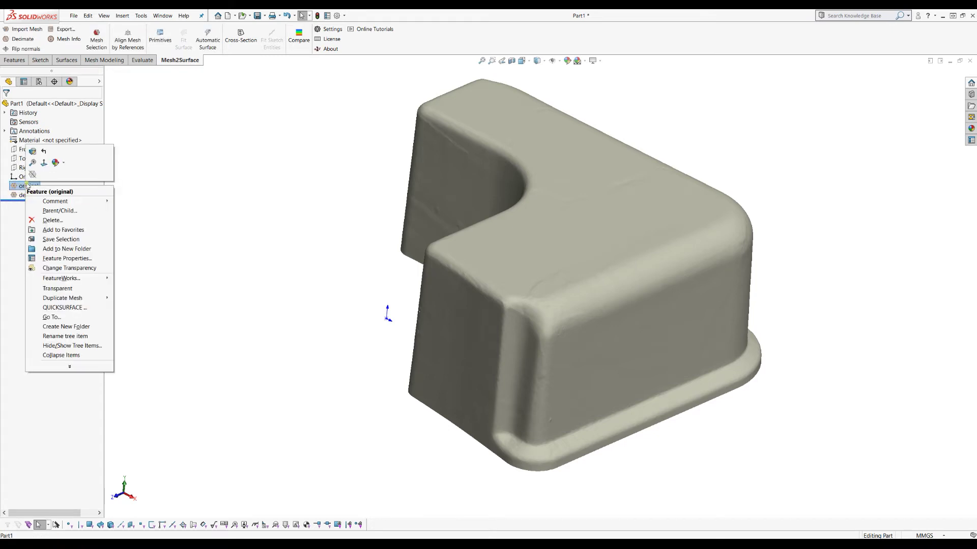
pyautogui.click(327, 253)
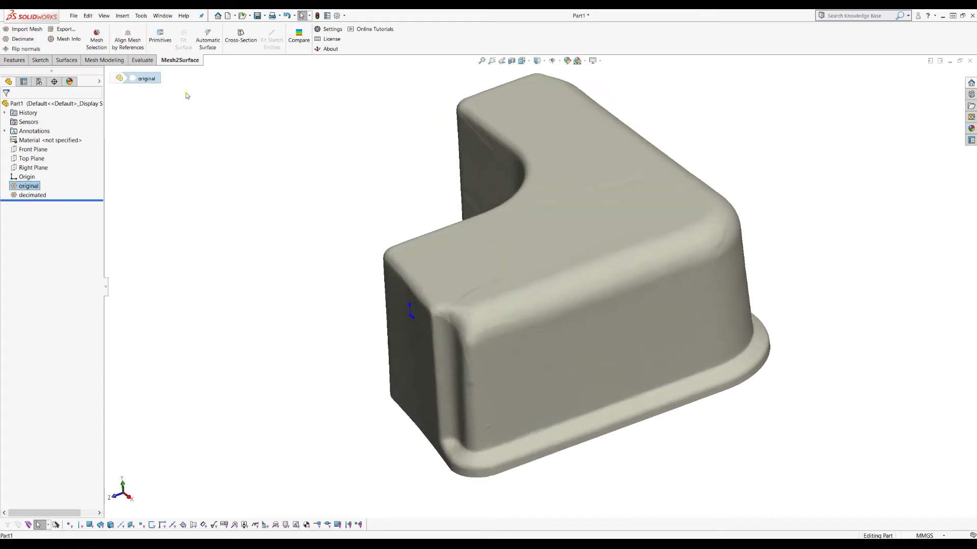
# - Lasso-select the end of the original mesh's shorter arm, including the grooved corner and its section of the base flange
pyautogui.click(95, 37)
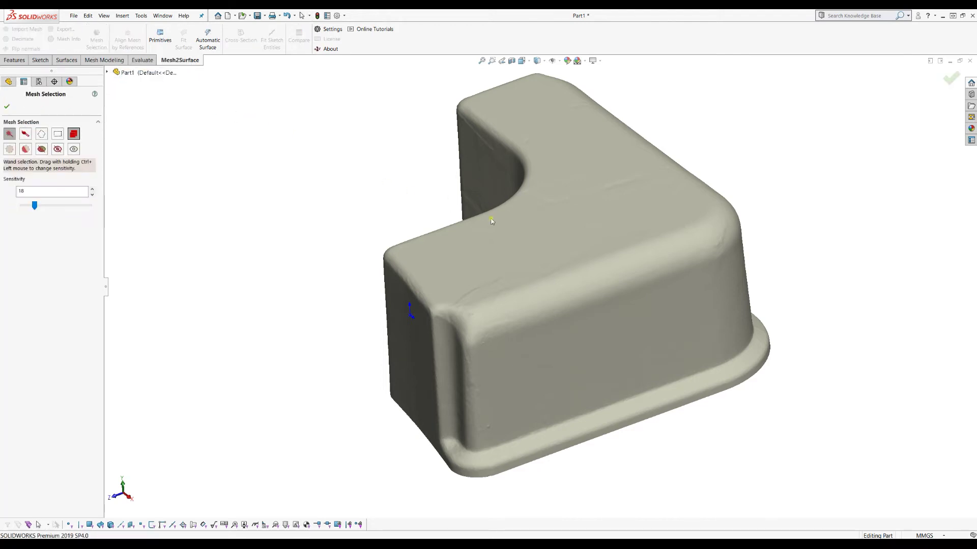
pyautogui.scroll(2, 491, 221)
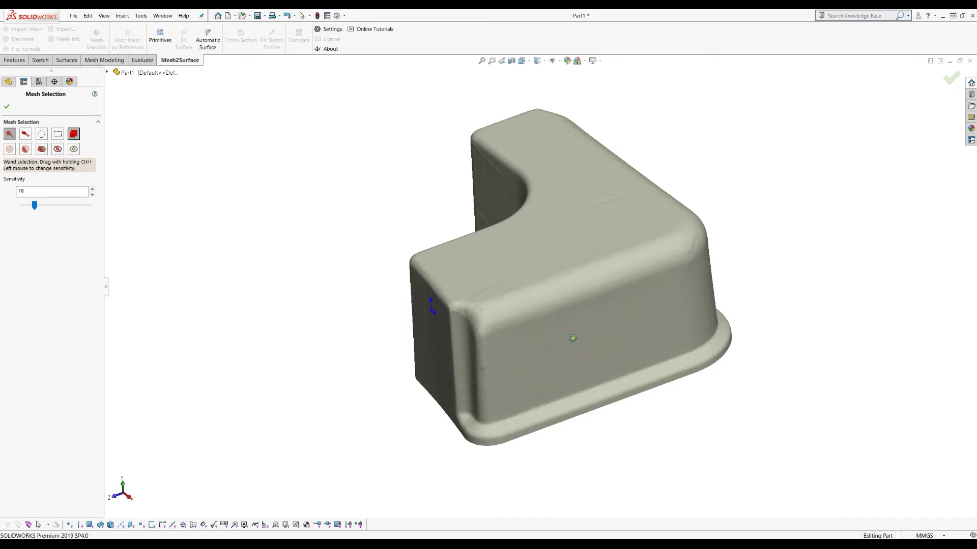
pyautogui.moveTo(567, 340); pyautogui.dragTo(604, 423, button='middle')
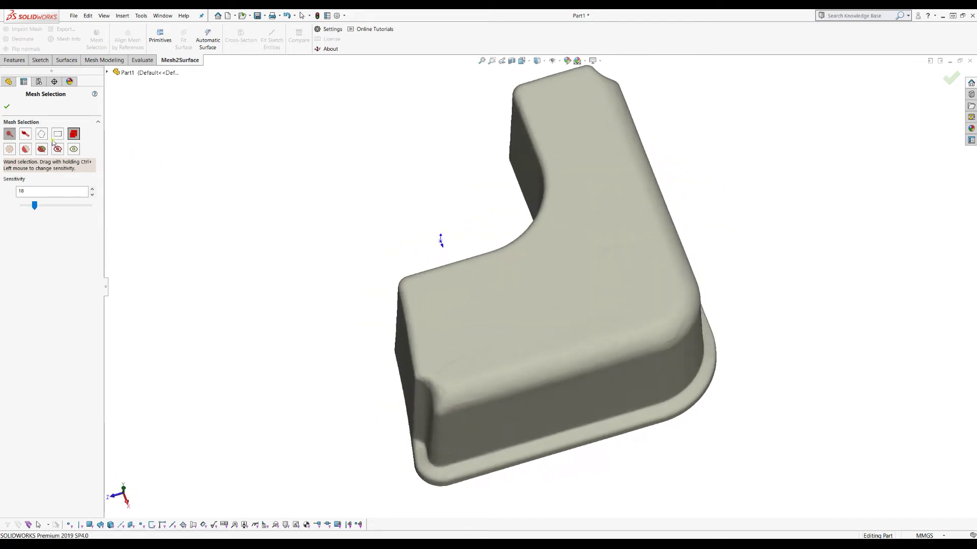
pyautogui.click(42, 135)
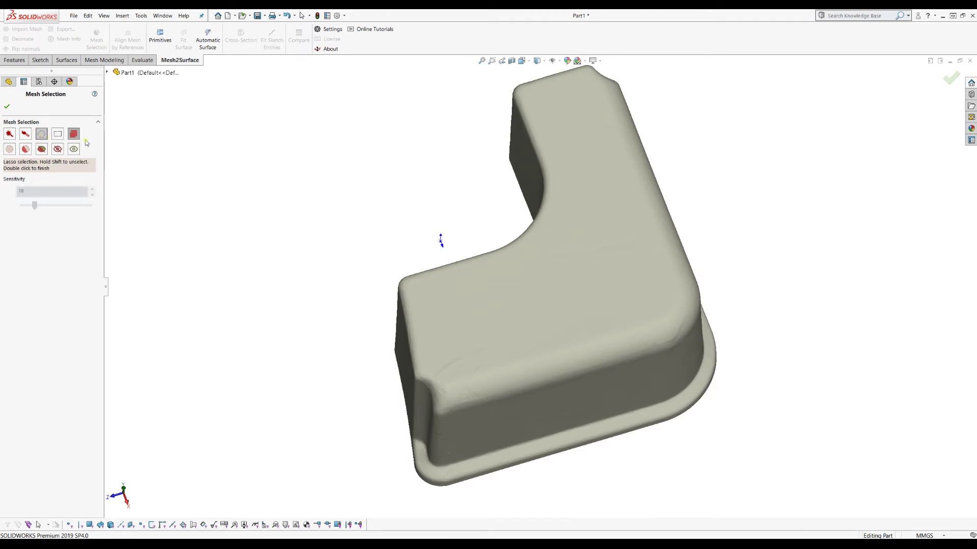
pyautogui.click(407, 251)
pyautogui.click(529, 473)
pyautogui.click(425, 508)
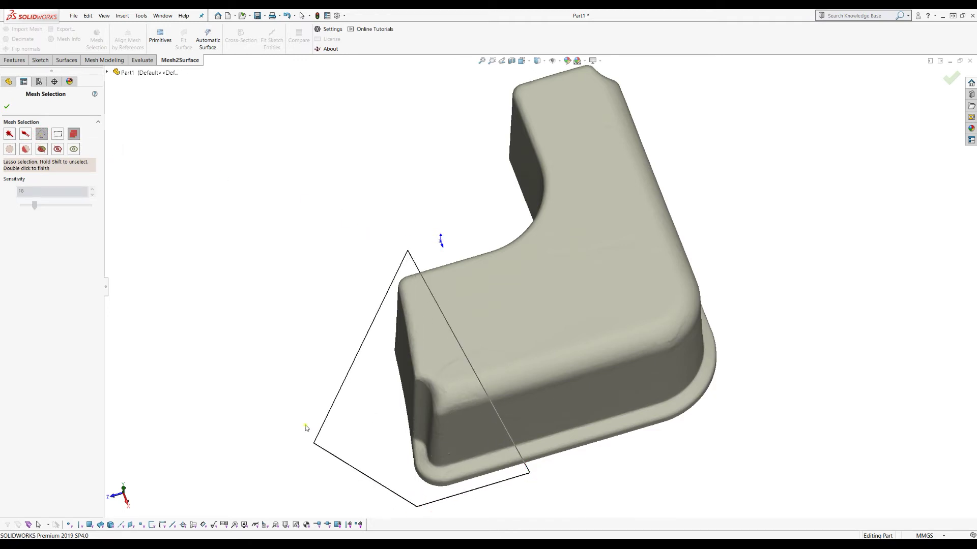
pyautogui.click(270, 389)
pyautogui.doubleClick(342, 299)
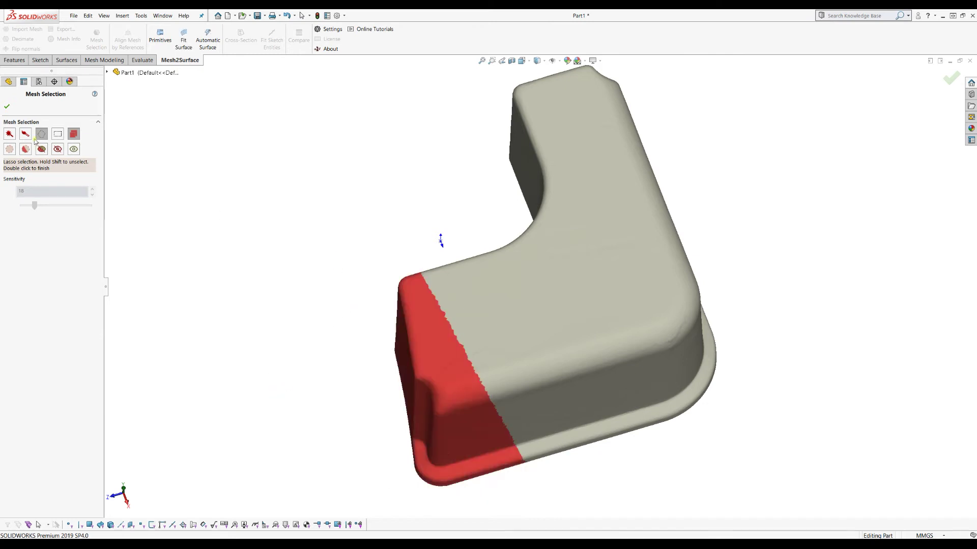
pyautogui.click(7, 107)
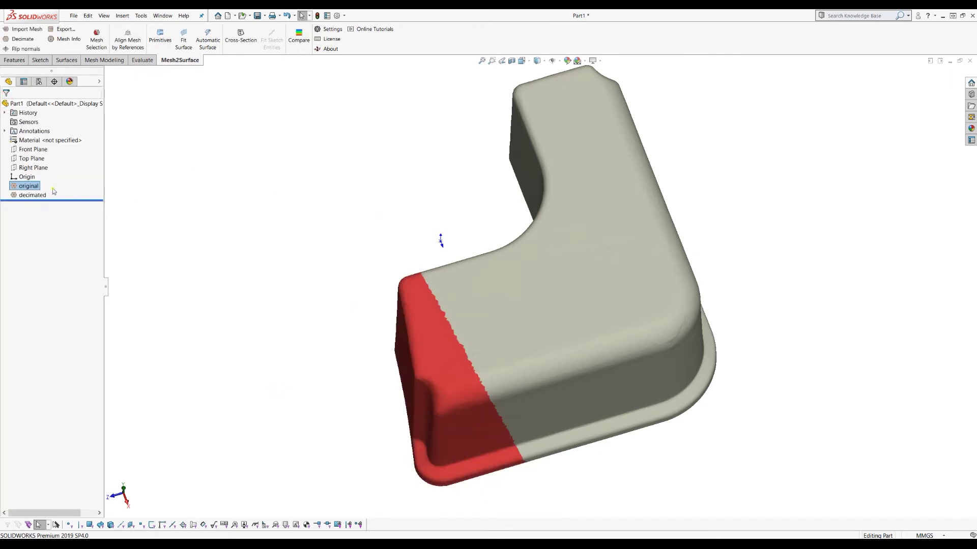
# - Duplicate only the selected region of the original mesh as a separate mesh
pyautogui.rightClick(28, 187)
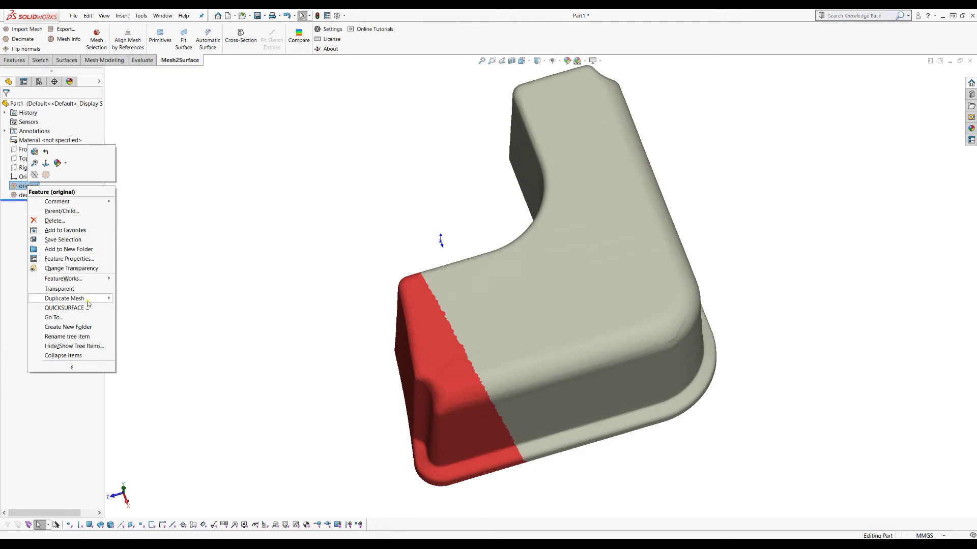
pyautogui.moveTo(88, 301)
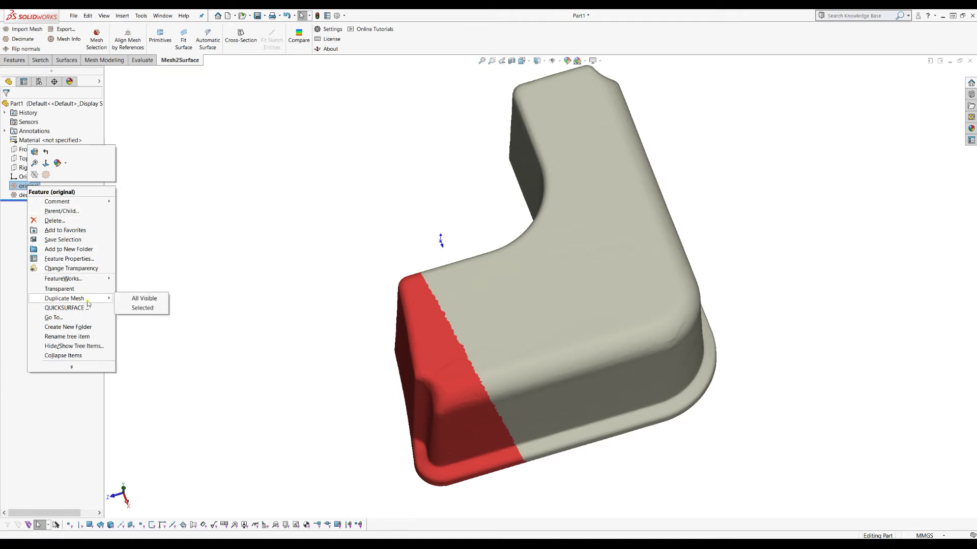
pyautogui.click(157, 313)
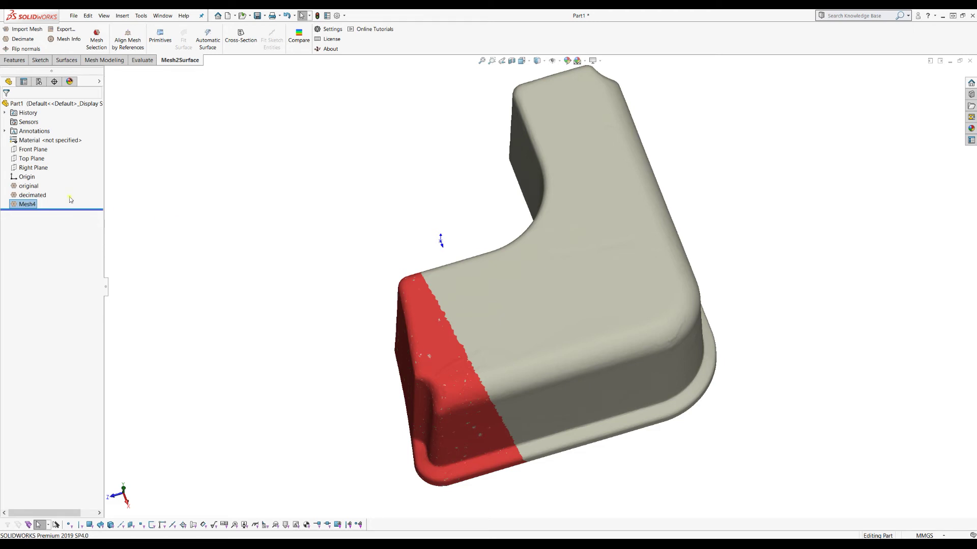
# - Hide the whole original mesh and inspect the duplicated corner piece on its own
pyautogui.rightClick(25, 186)
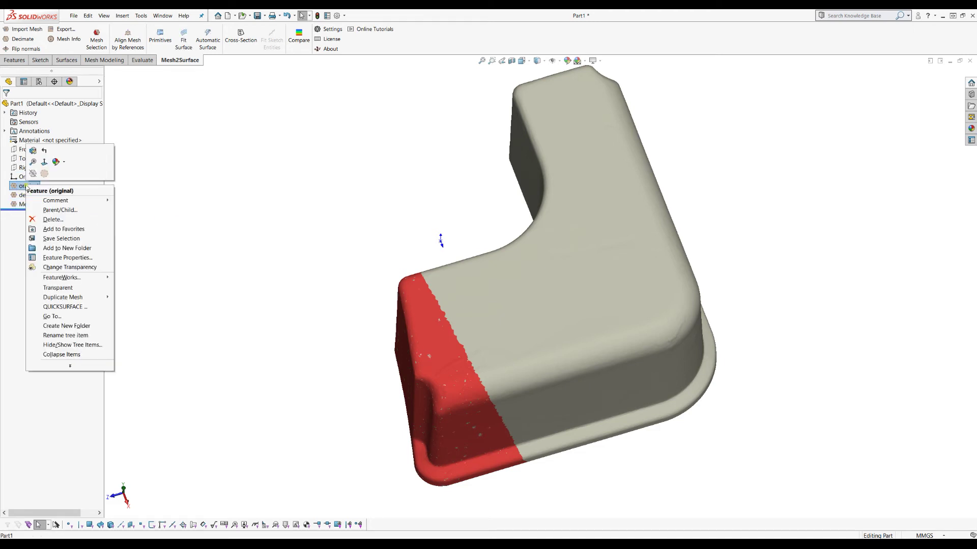
pyautogui.click(28, 184)
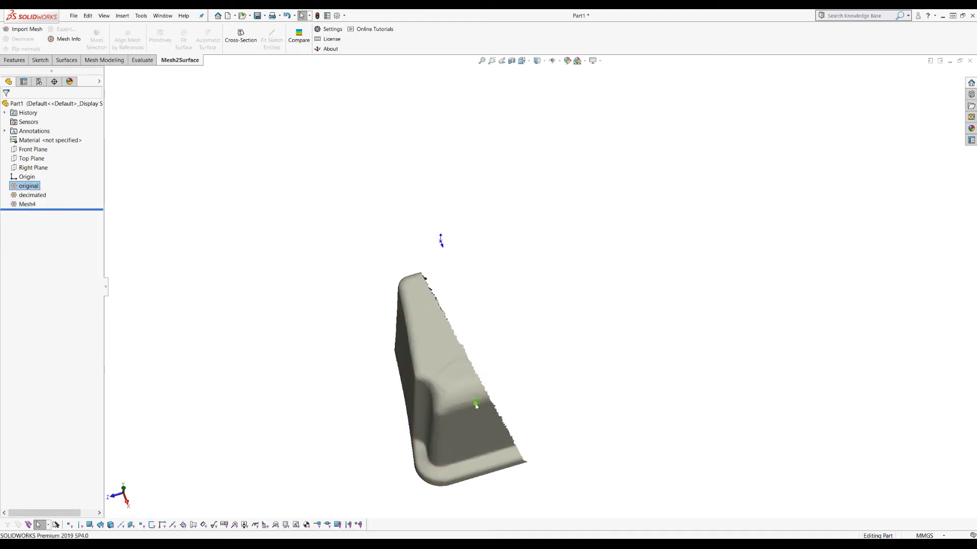
pyautogui.moveTo(445, 410)
pyautogui.mouseDown(button='middle')
pyautogui.moveTo(370, 333)
pyautogui.moveTo(440, 429)
pyautogui.mouseUp(button='middle')
pyautogui.scroll(-3, 440, 428)
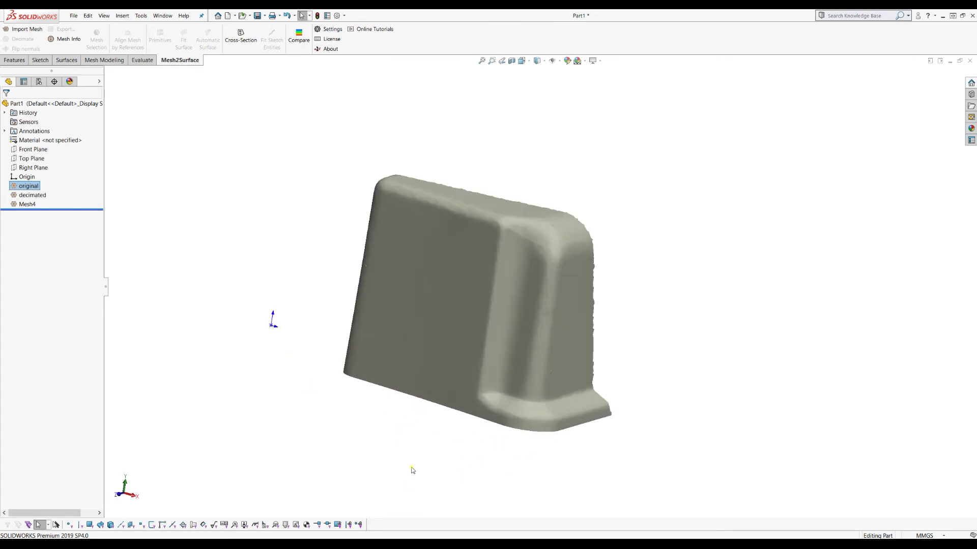
pyautogui.scroll(-1, 426, 331)
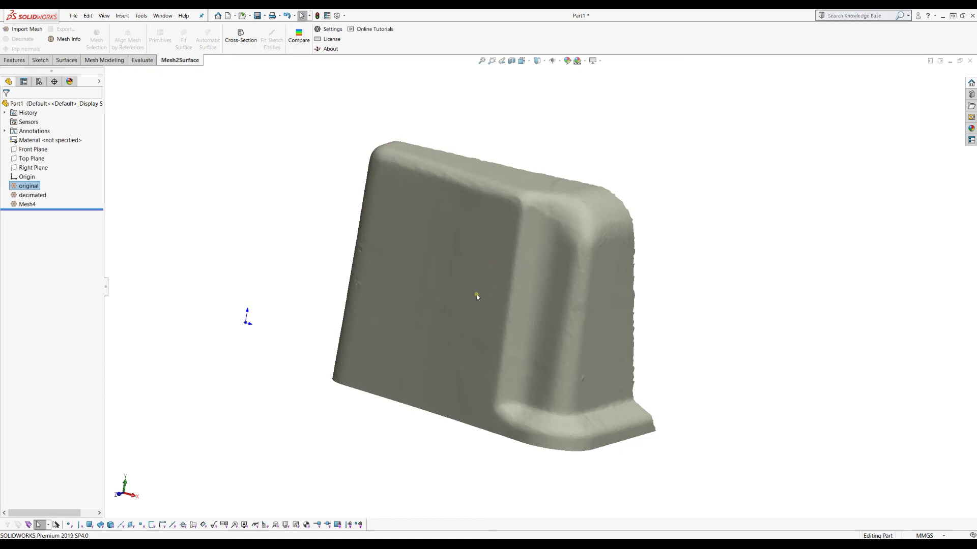
# - Hide the duplicated corner piece and show the whole original mesh again, fitted to the view
pyautogui.rightClick(30, 203)
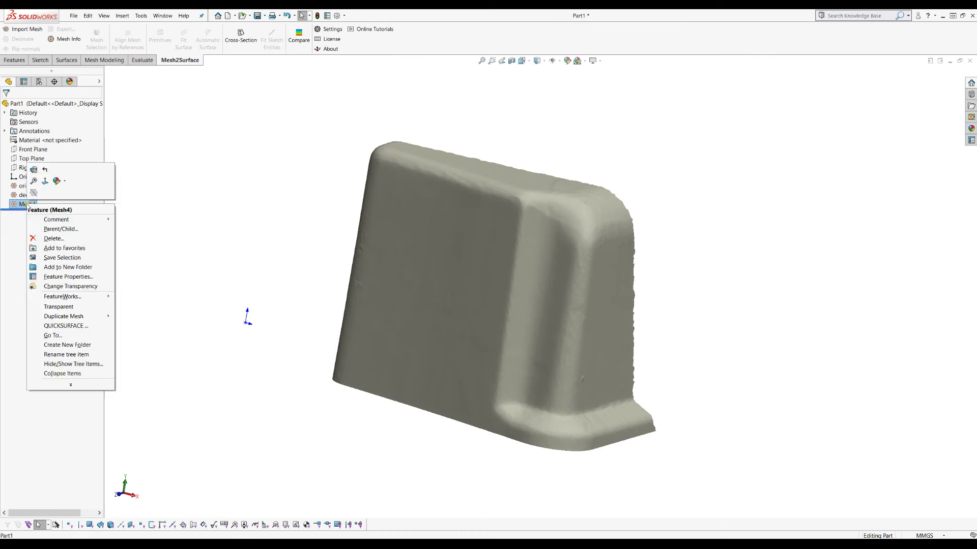
pyautogui.click(32, 198)
pyautogui.rightClick(28, 186)
pyautogui.click(32, 175)
pyautogui.press('f')
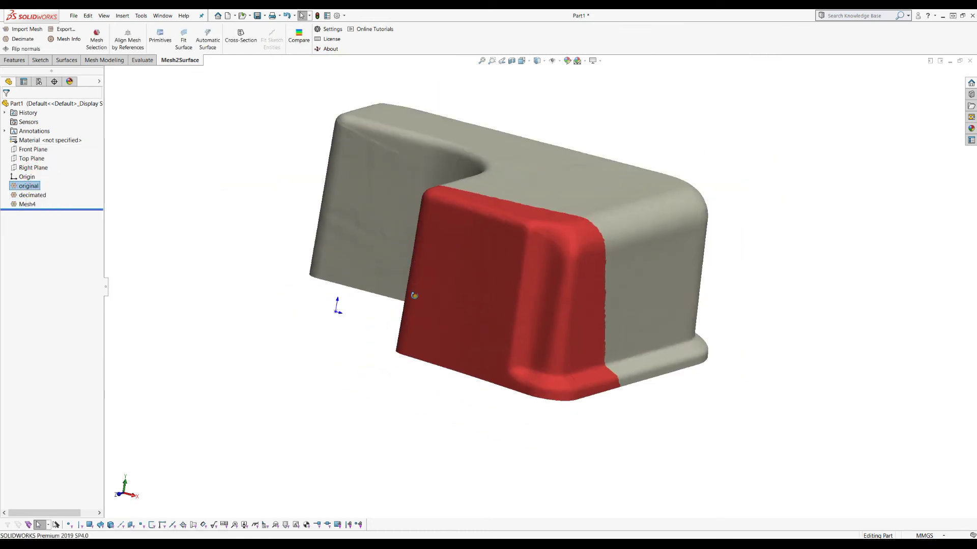
# - Open Mesh Selection on the original mesh and clear the existing corner selection
pyautogui.moveTo(412, 296); pyautogui.dragTo(410, 310, button='middle')
pyautogui.click(96, 40)
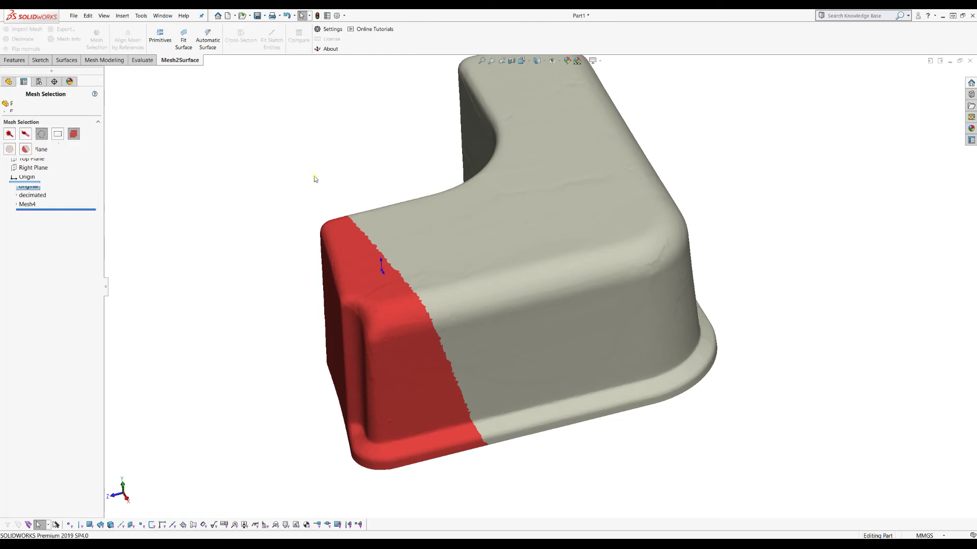
pyautogui.click(10, 149)
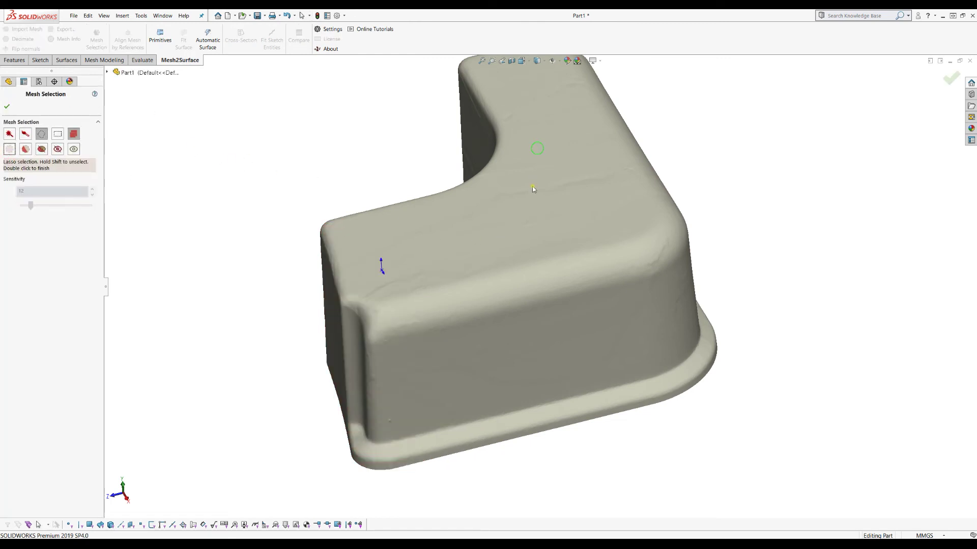
# - Wand-select the large flat L-shaped top face of the original mesh and accept the selection
pyautogui.moveTo(533, 189); pyautogui.dragTo(578, 136, button='middle')
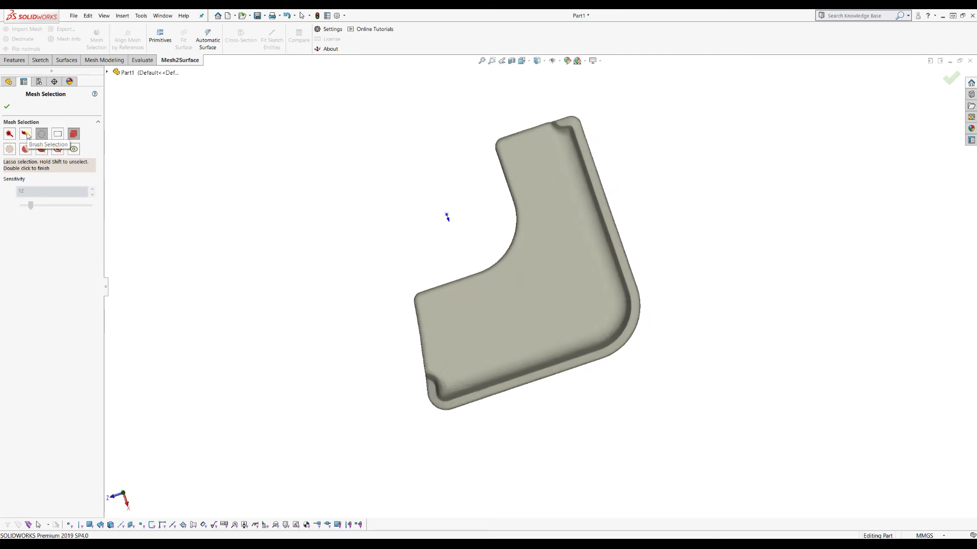
pyautogui.click(10, 135)
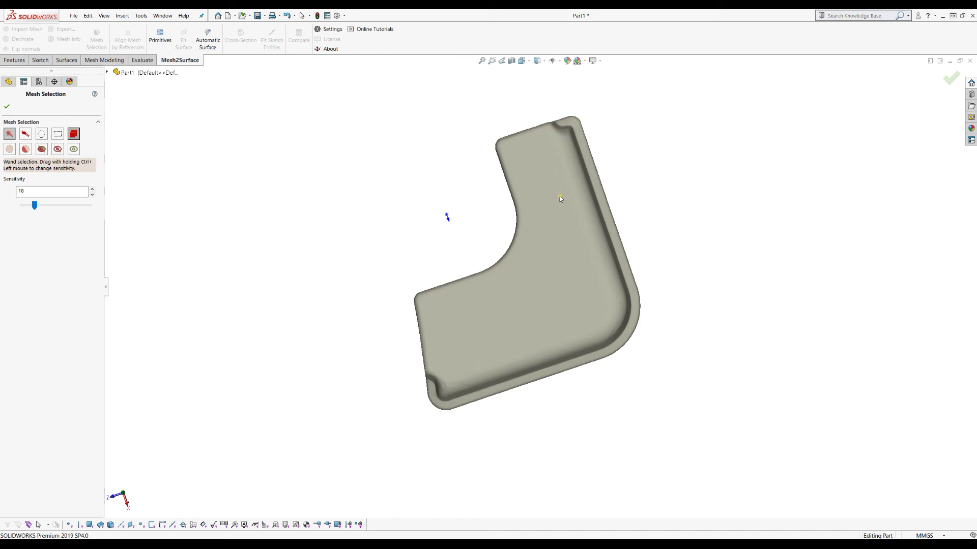
pyautogui.click(572, 283)
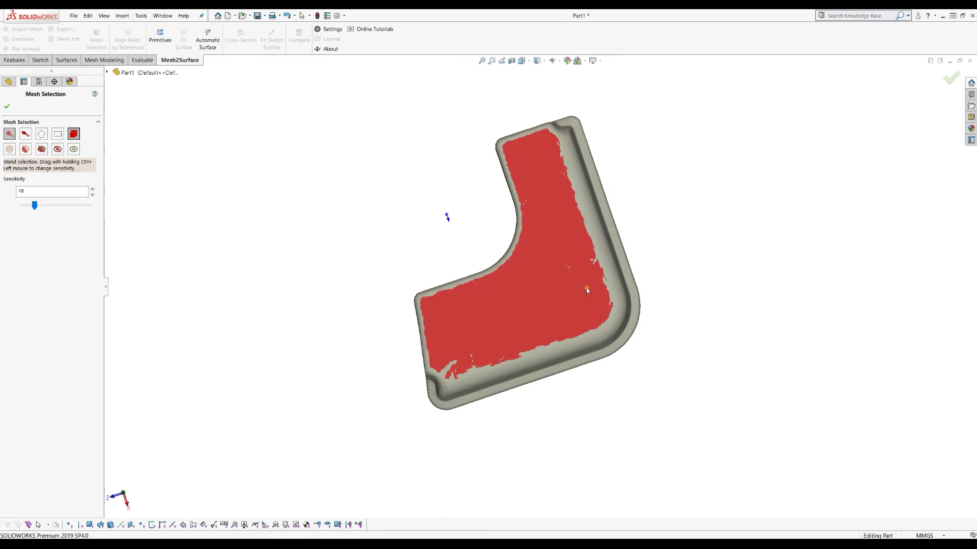
pyautogui.moveTo(532, 306); pyautogui.dragTo(430, 217, button='middle')
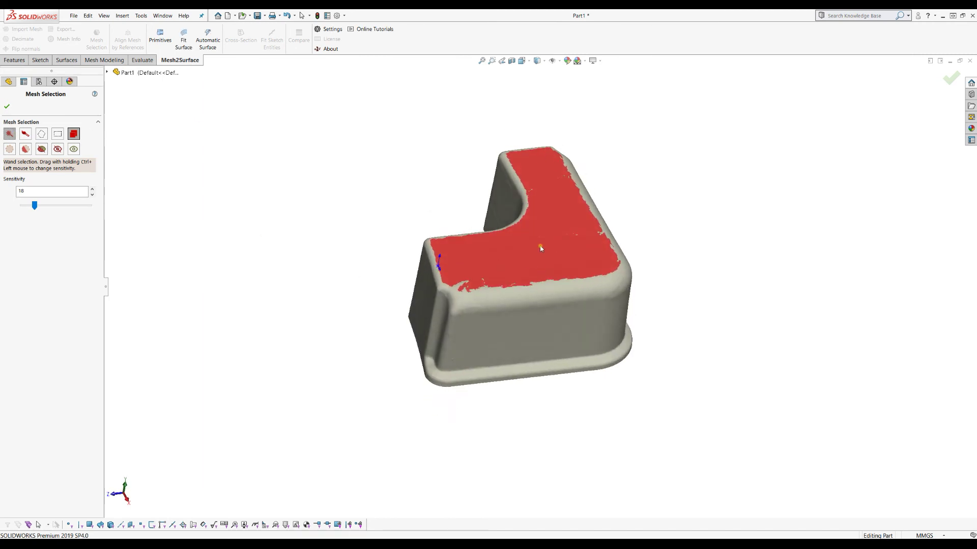
pyautogui.click(7, 106)
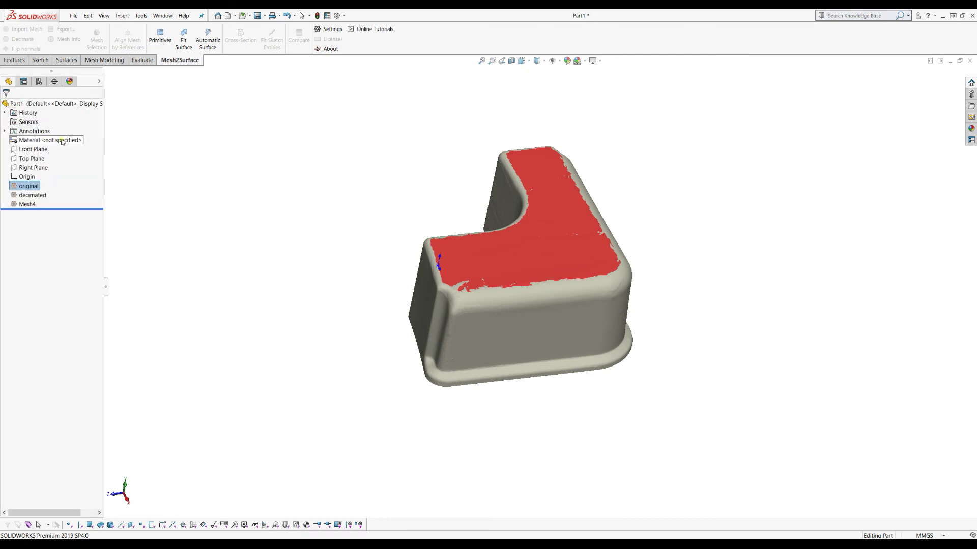
# - Duplicate only the selected top face of the original mesh as a separate mesh
pyautogui.rightClick(31, 186)
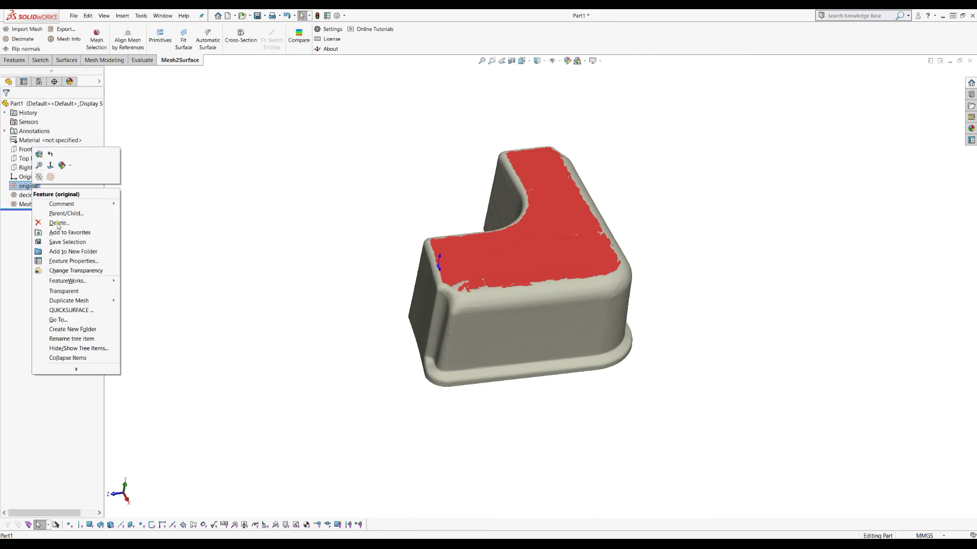
pyautogui.moveTo(77, 301)
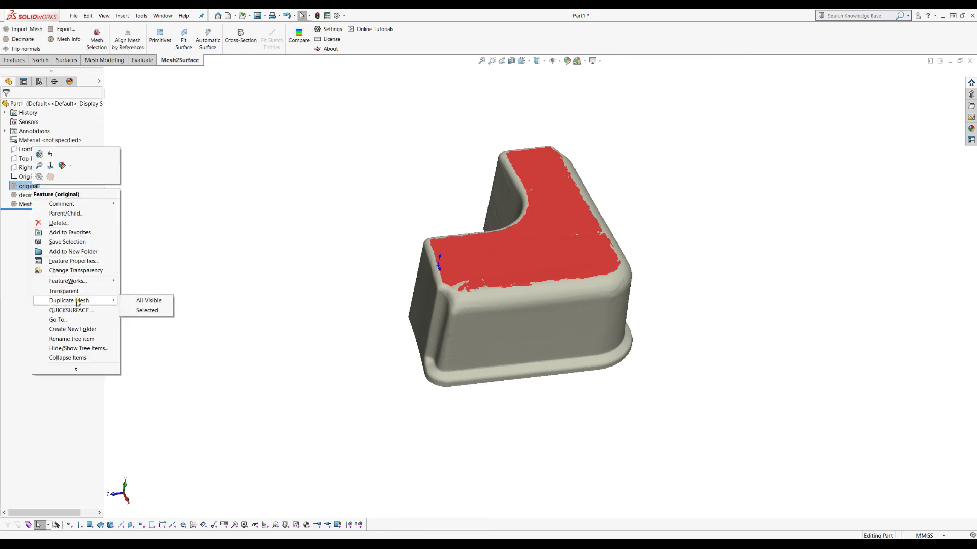
pyautogui.click(150, 315)
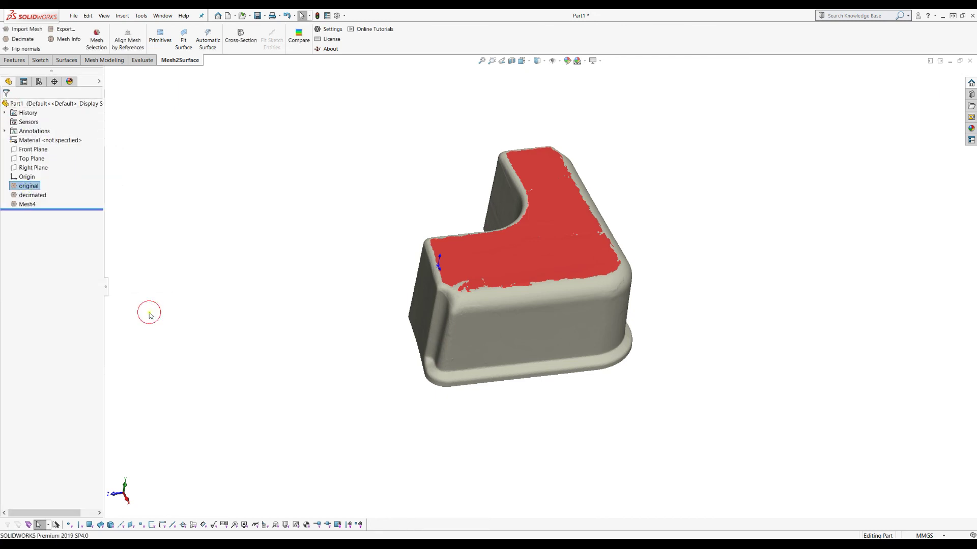
# - Hide the original mesh so the duplicated top face can be inspected on its own
pyautogui.rightClick(33, 187)
pyautogui.click(41, 178)
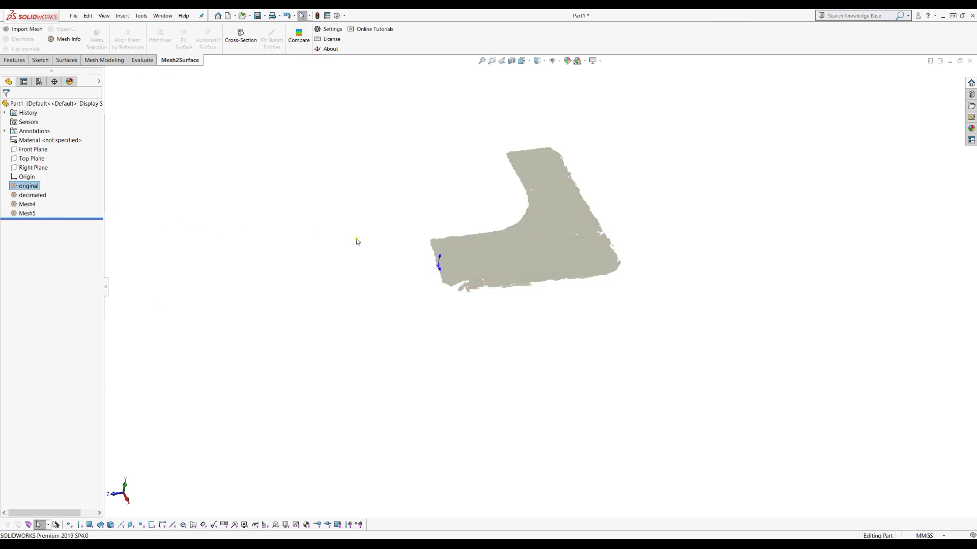
pyautogui.scroll(-2, 541, 191)
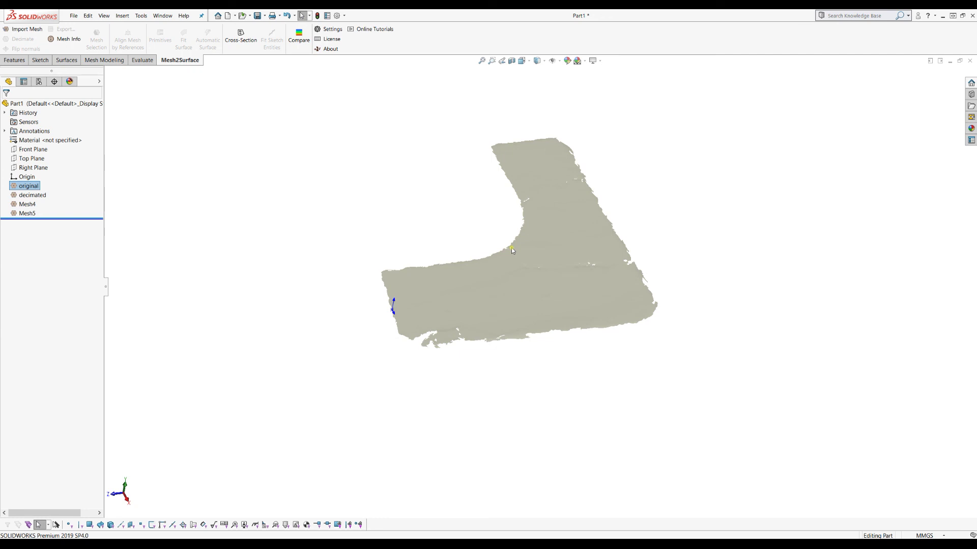